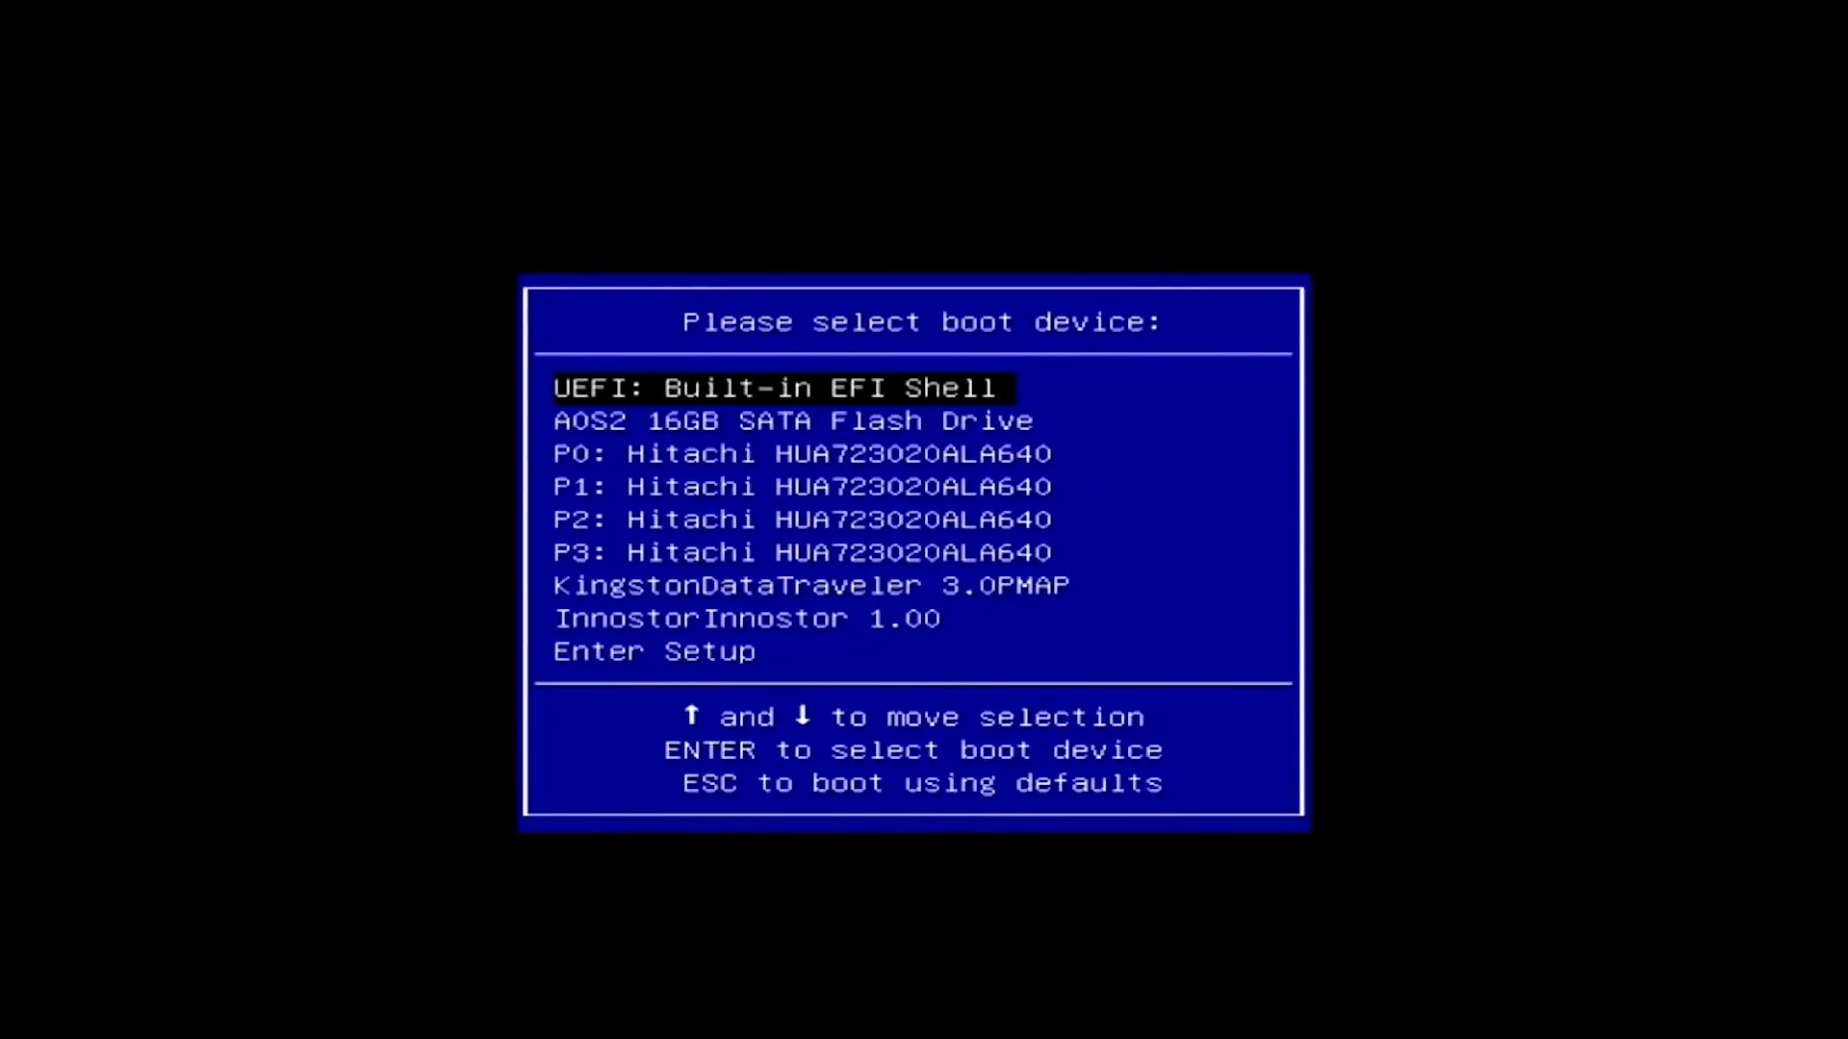
Step: Boot the FreeNAS installer from the Innostor stick and start Install/Upgrade to list destination drives
{"action": "key", "text": "Down"}
{"action": "key", "text": "Down"}
{"action": "key", "text": "Down"}
{"action": "key", "text": "Down"}
{"action": "key", "text": "Down"}
{"action": "key", "text": "Down"}
{"action": "key", "text": "Down"}
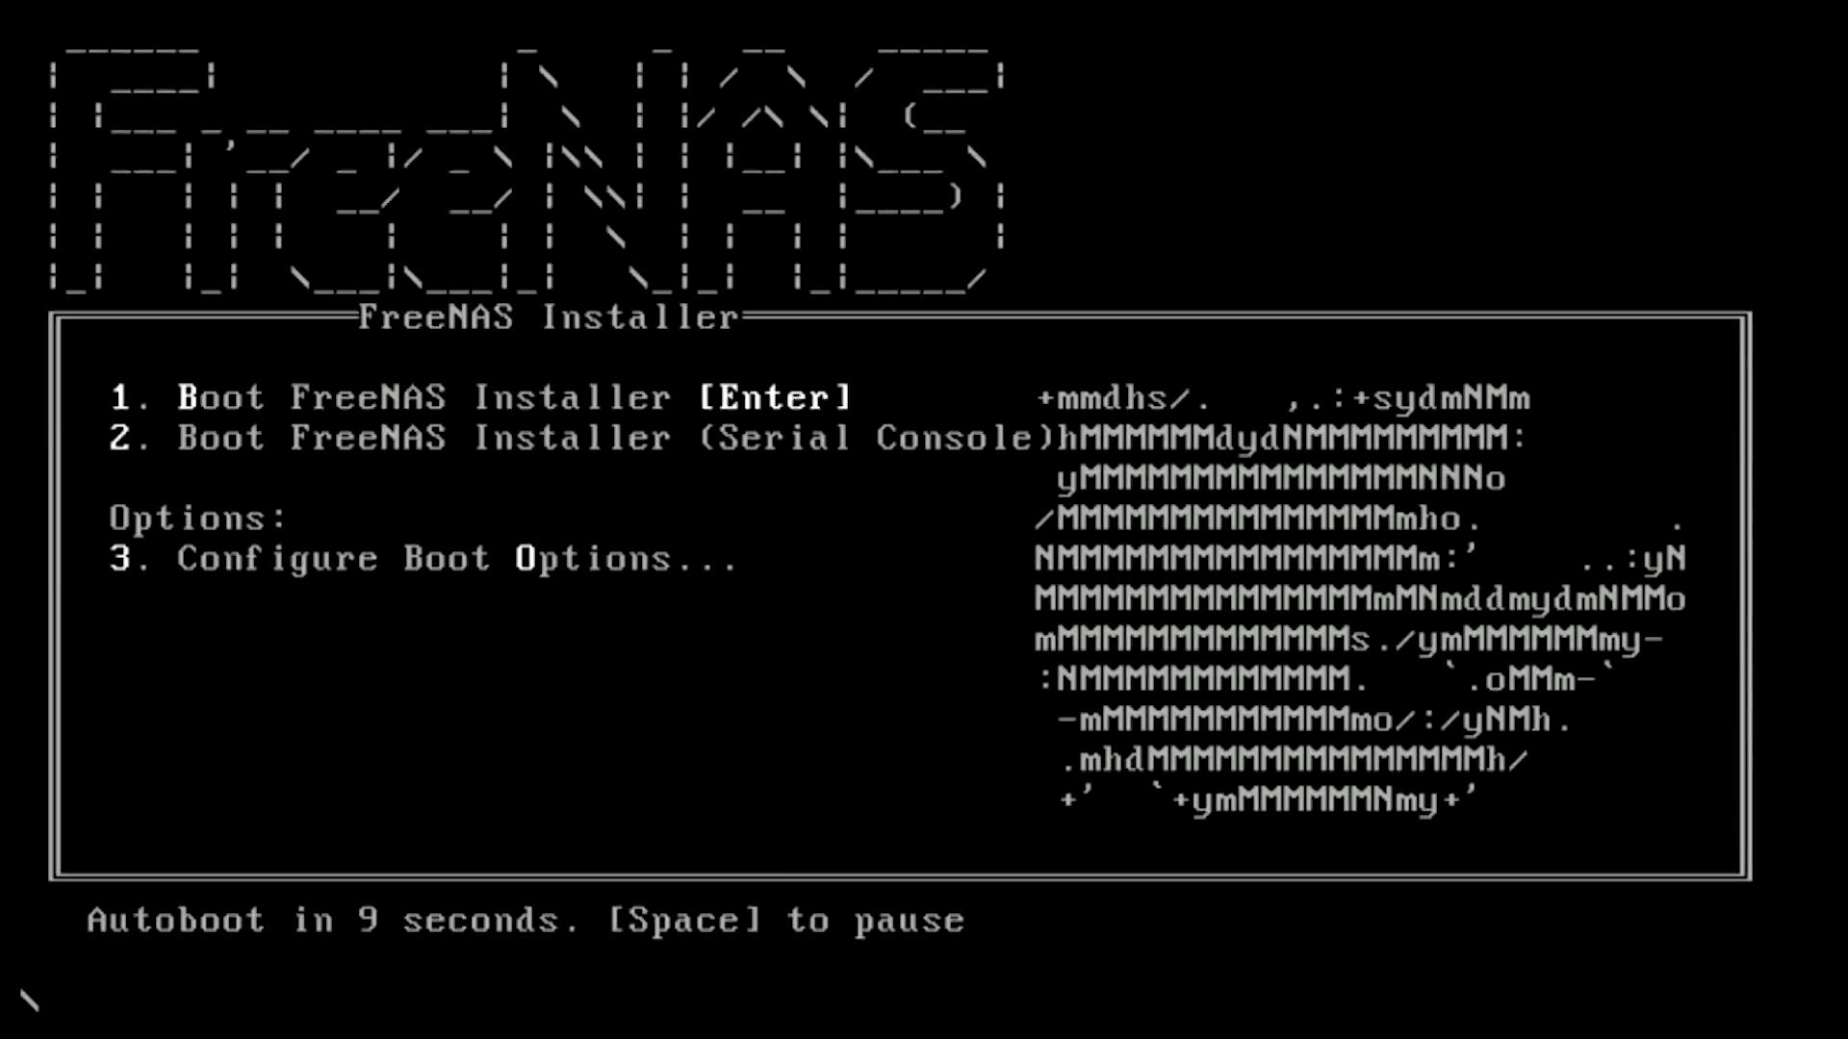
{"action": "key", "text": "Return"}
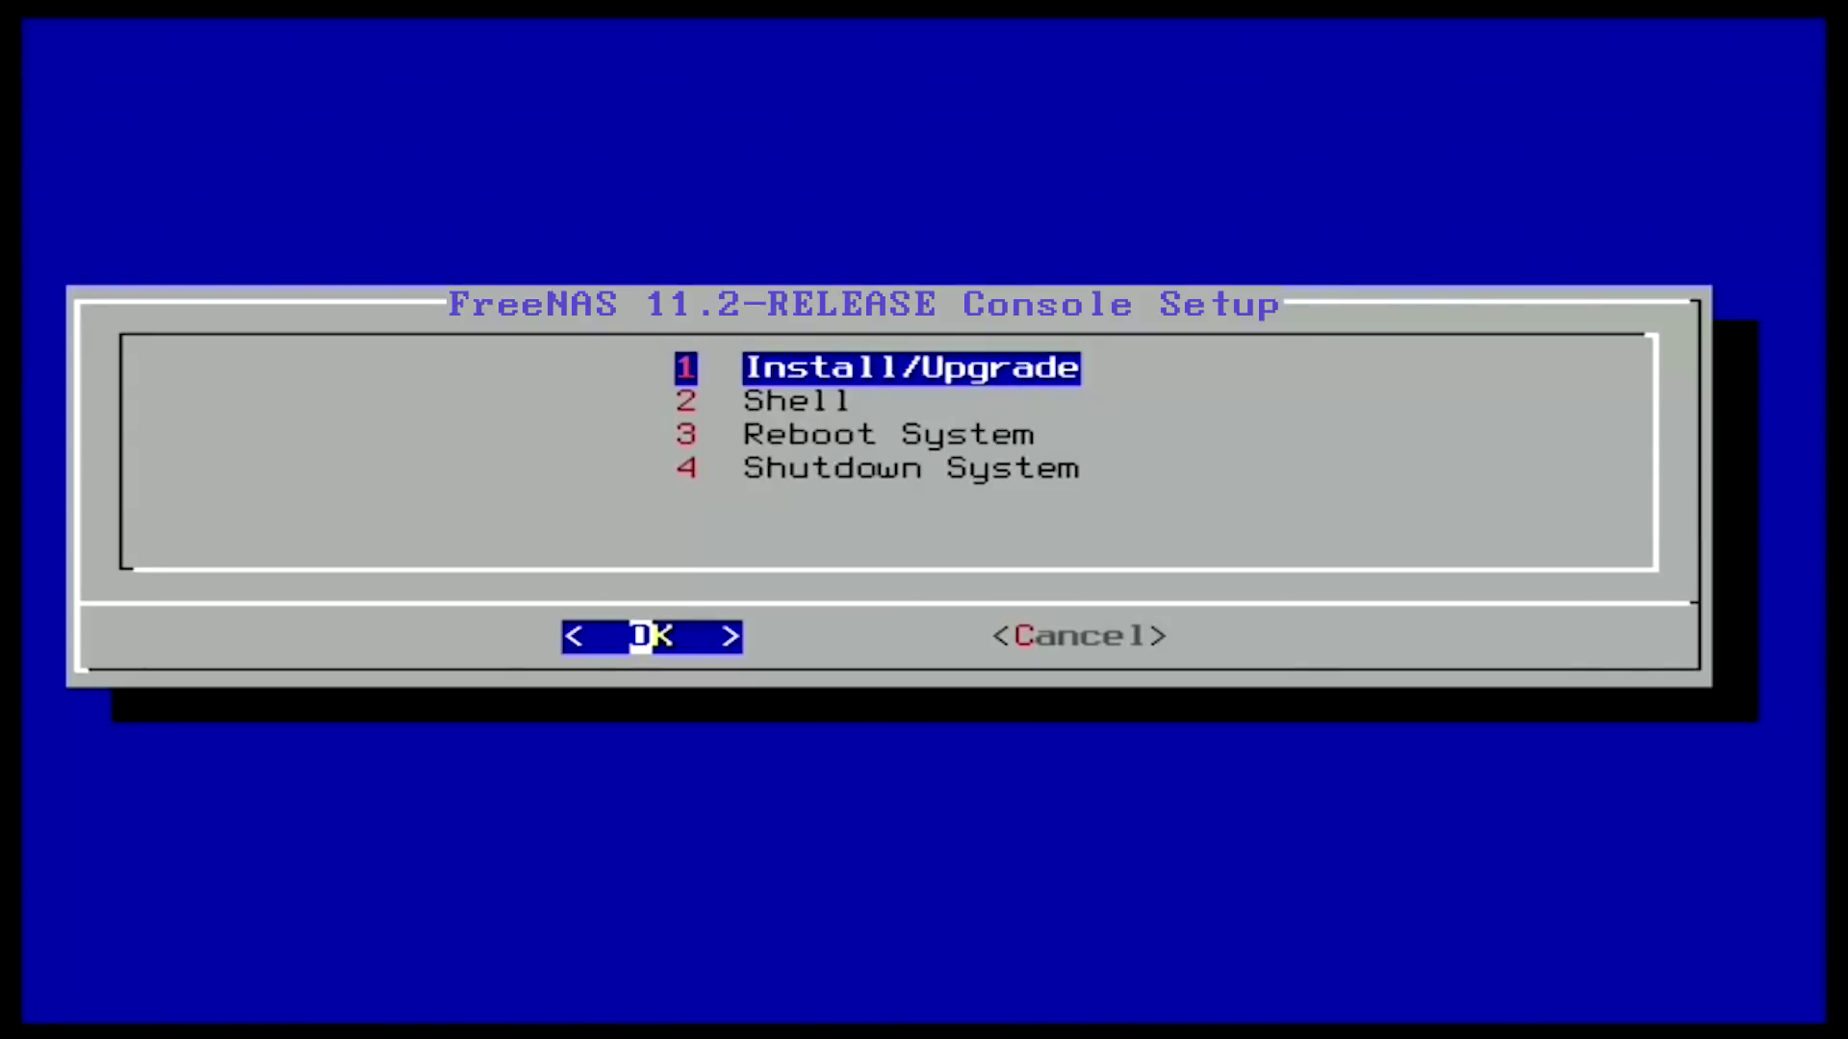
{"action": "key", "text": "Return"}
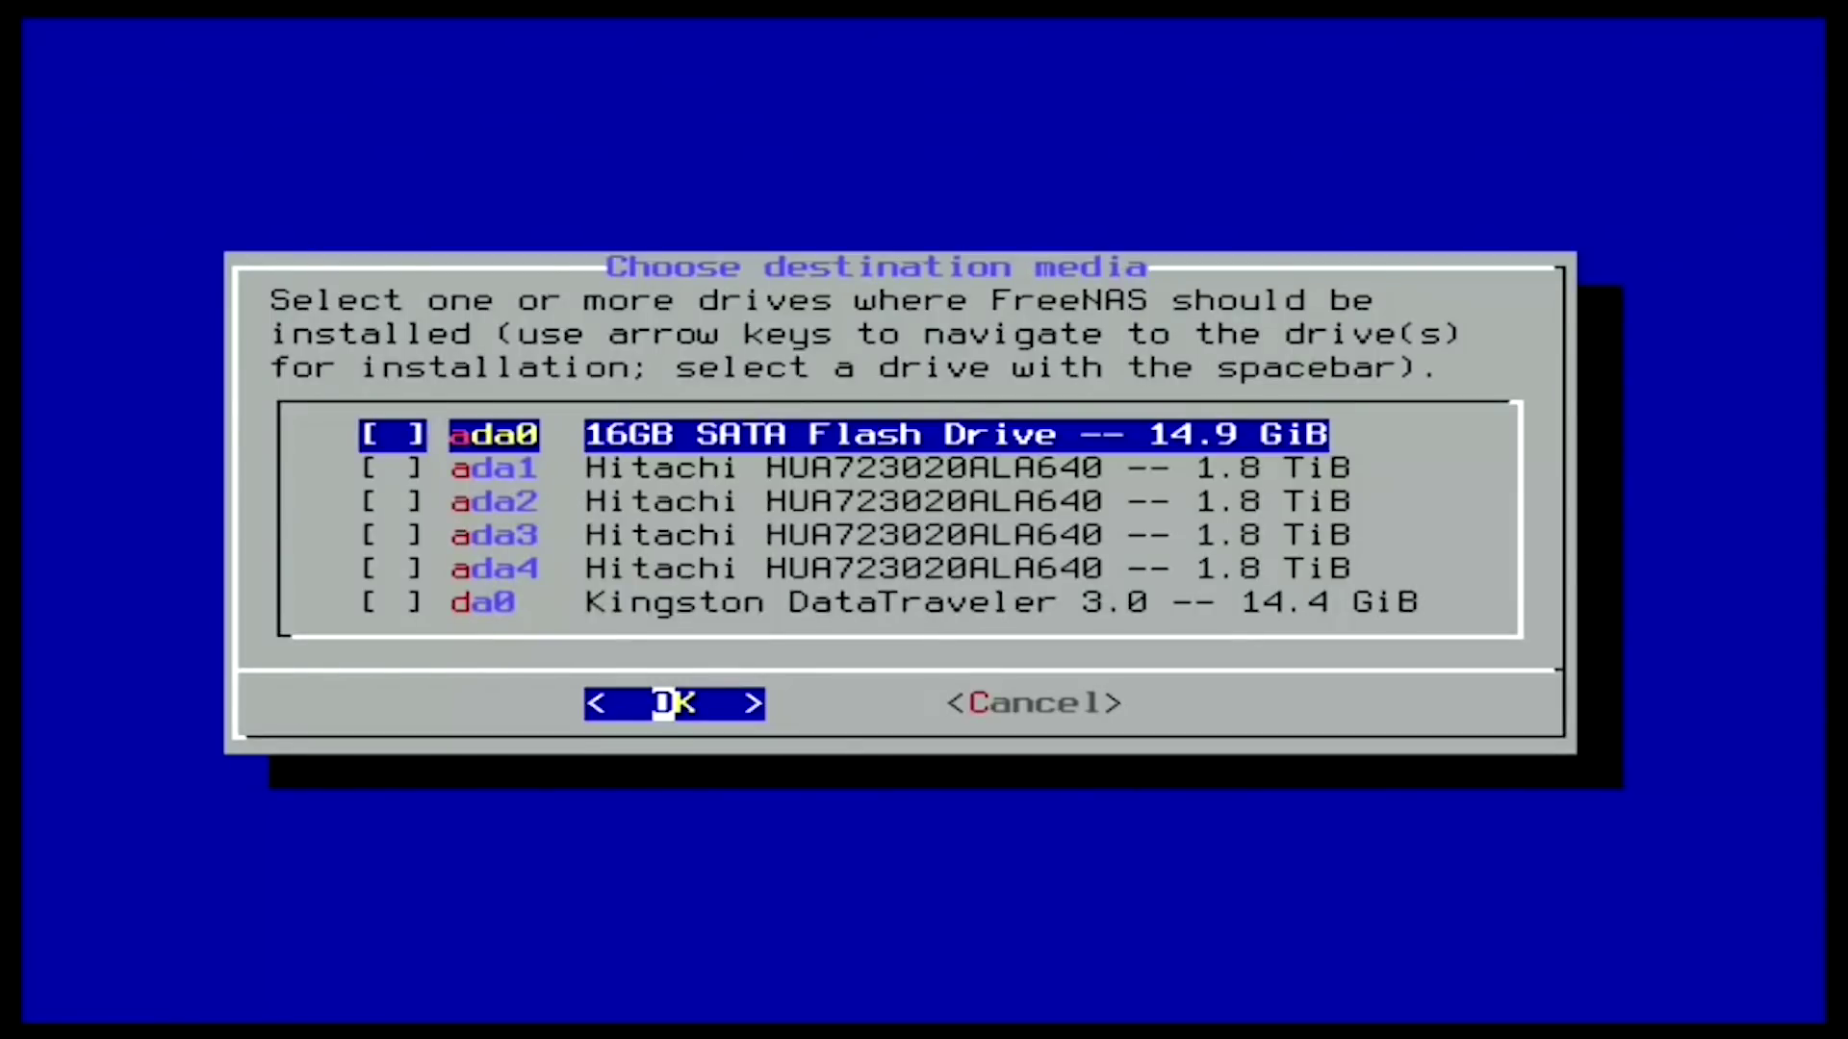
{"action": "key", "text": "Down"}
{"action": "key", "text": "Down"}
{"action": "key", "text": "Down"}
{"action": "key", "text": "Down"}
{"action": "key", "text": "Down"}
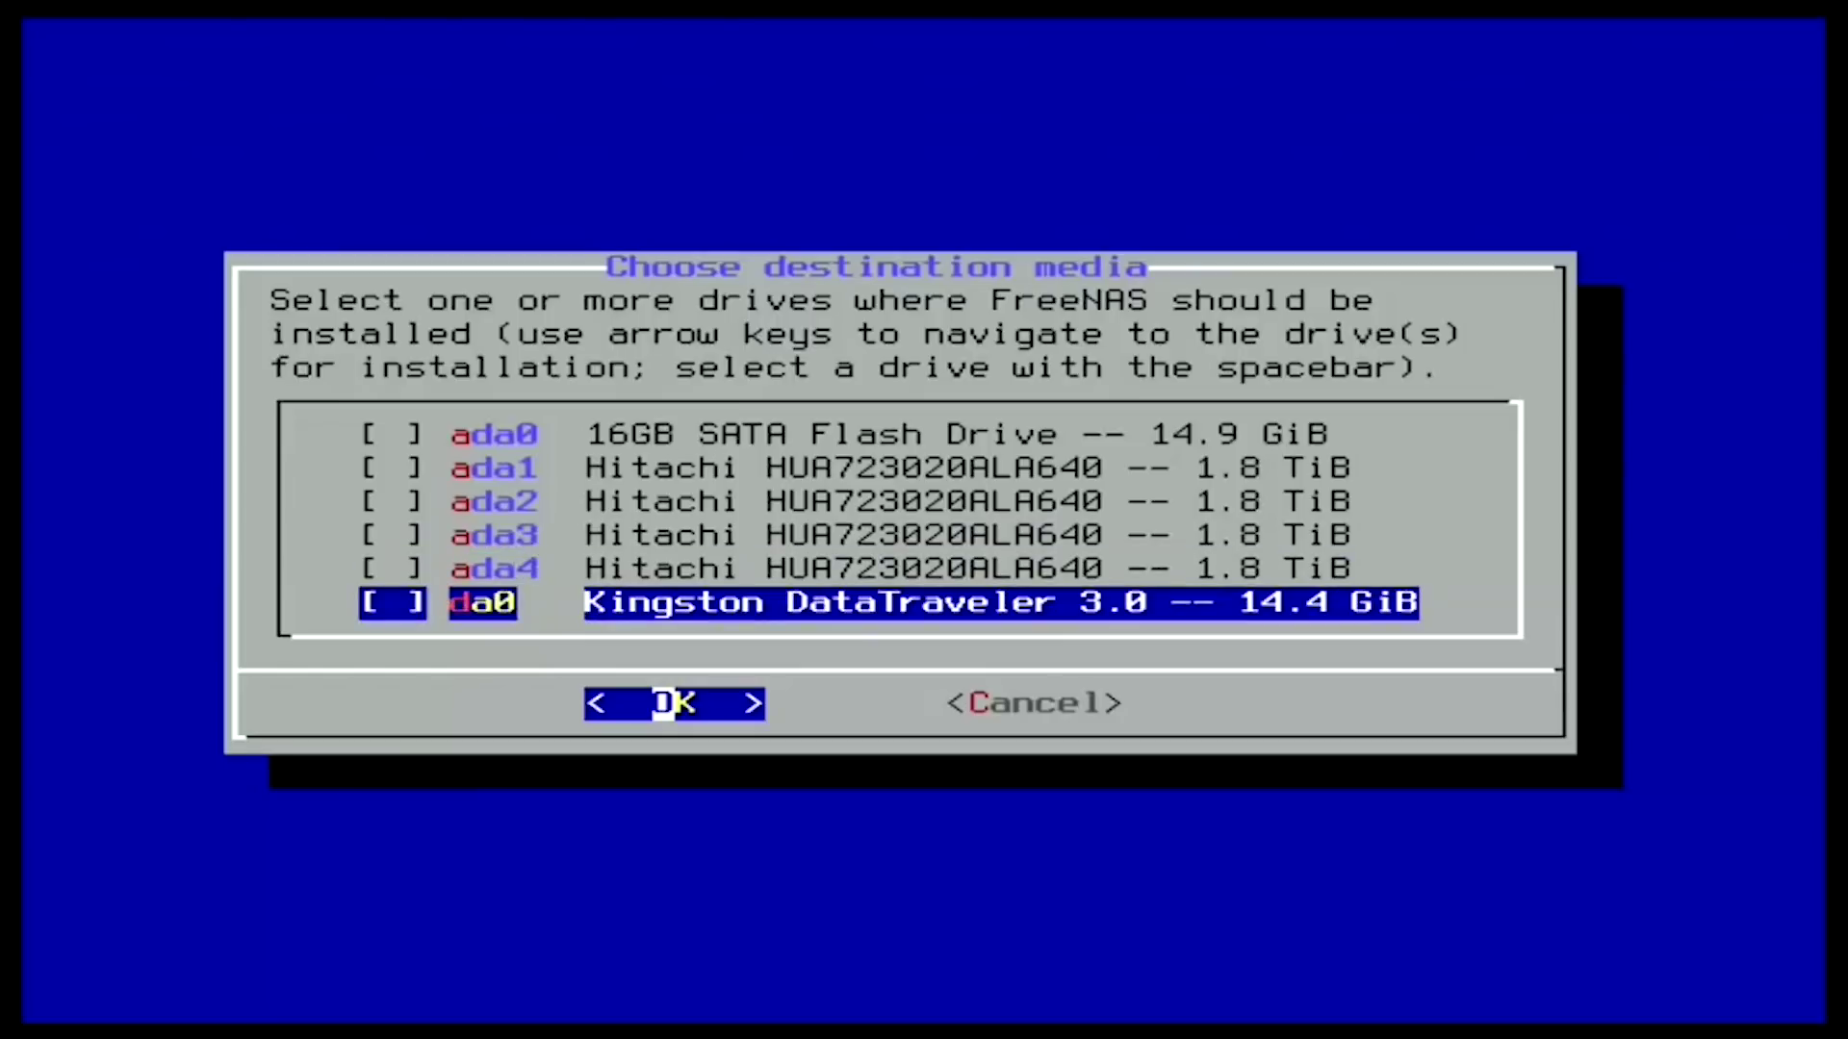
Step: Check the Kingston DataTraveler da0 as the install destination and accept the erase warning
{"action": "key", "text": "space"}
{"action": "key", "text": "Return"}
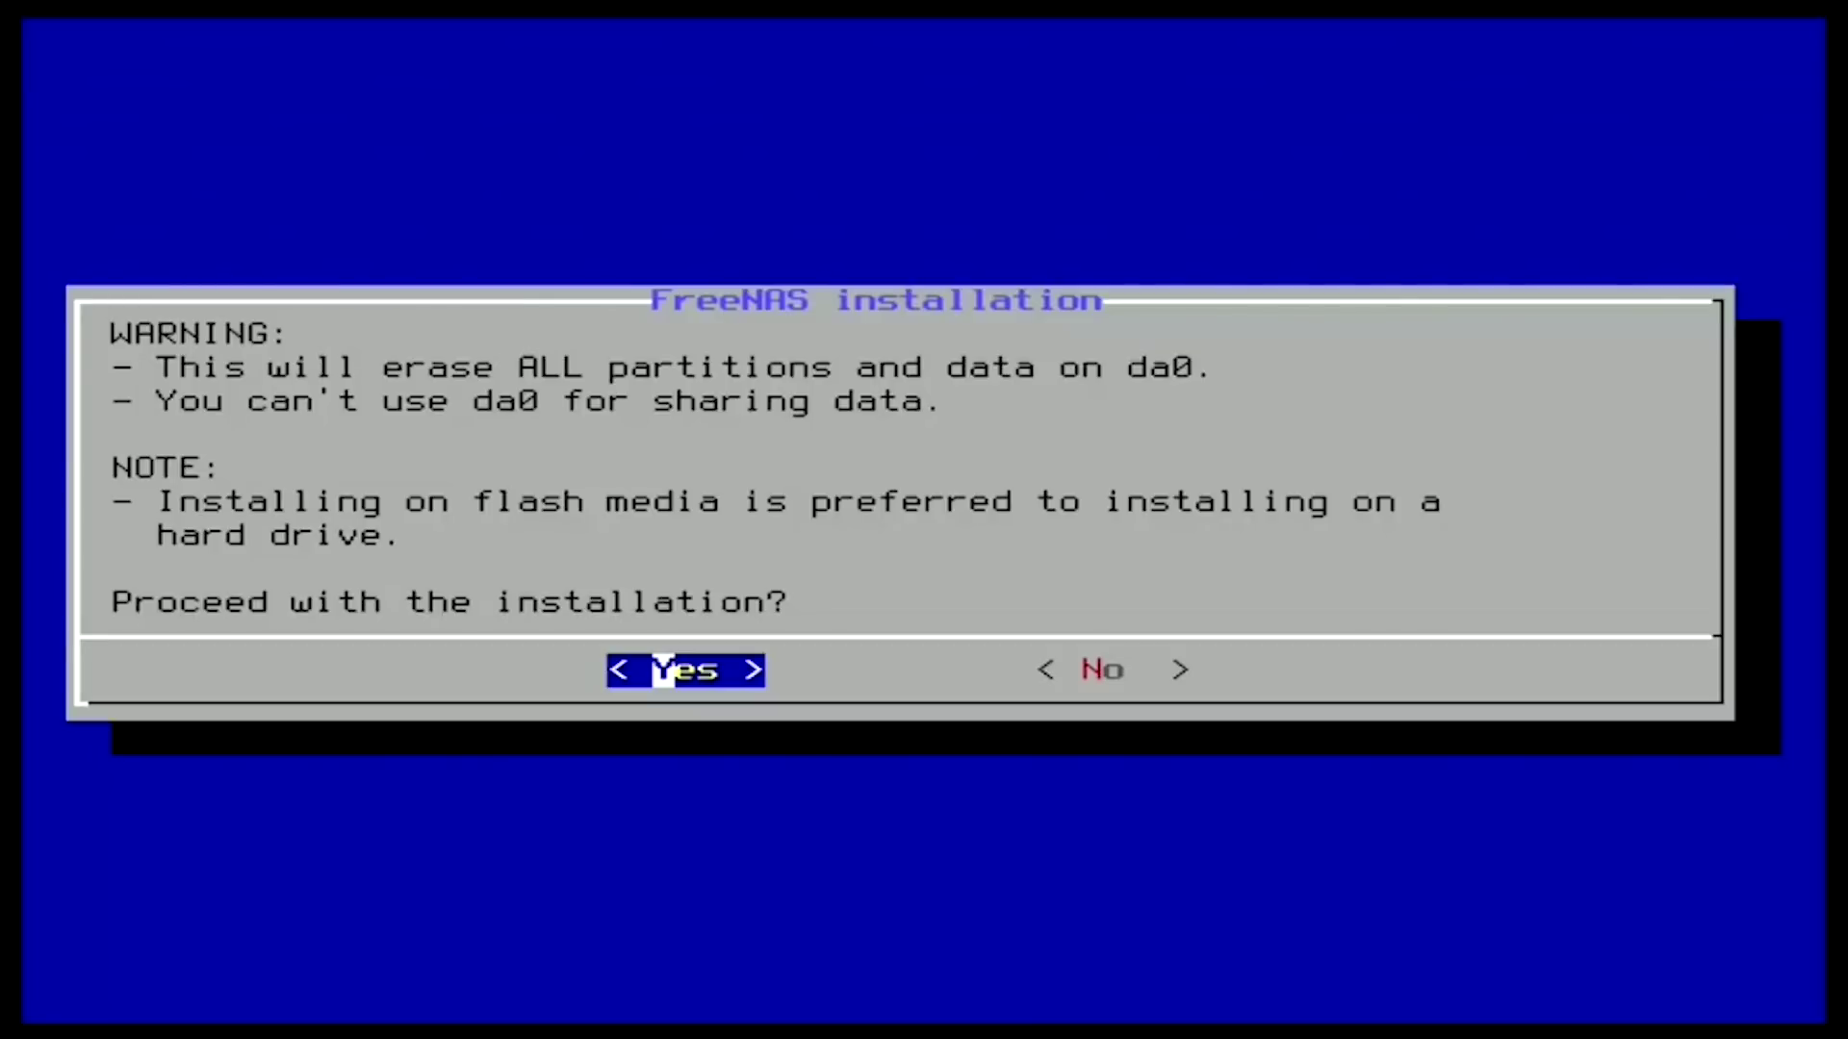
{"action": "key", "text": "Return"}
Step: Enter the root password in both the password and confirmation fields and submit it
{"action": "type", "text": "root"}
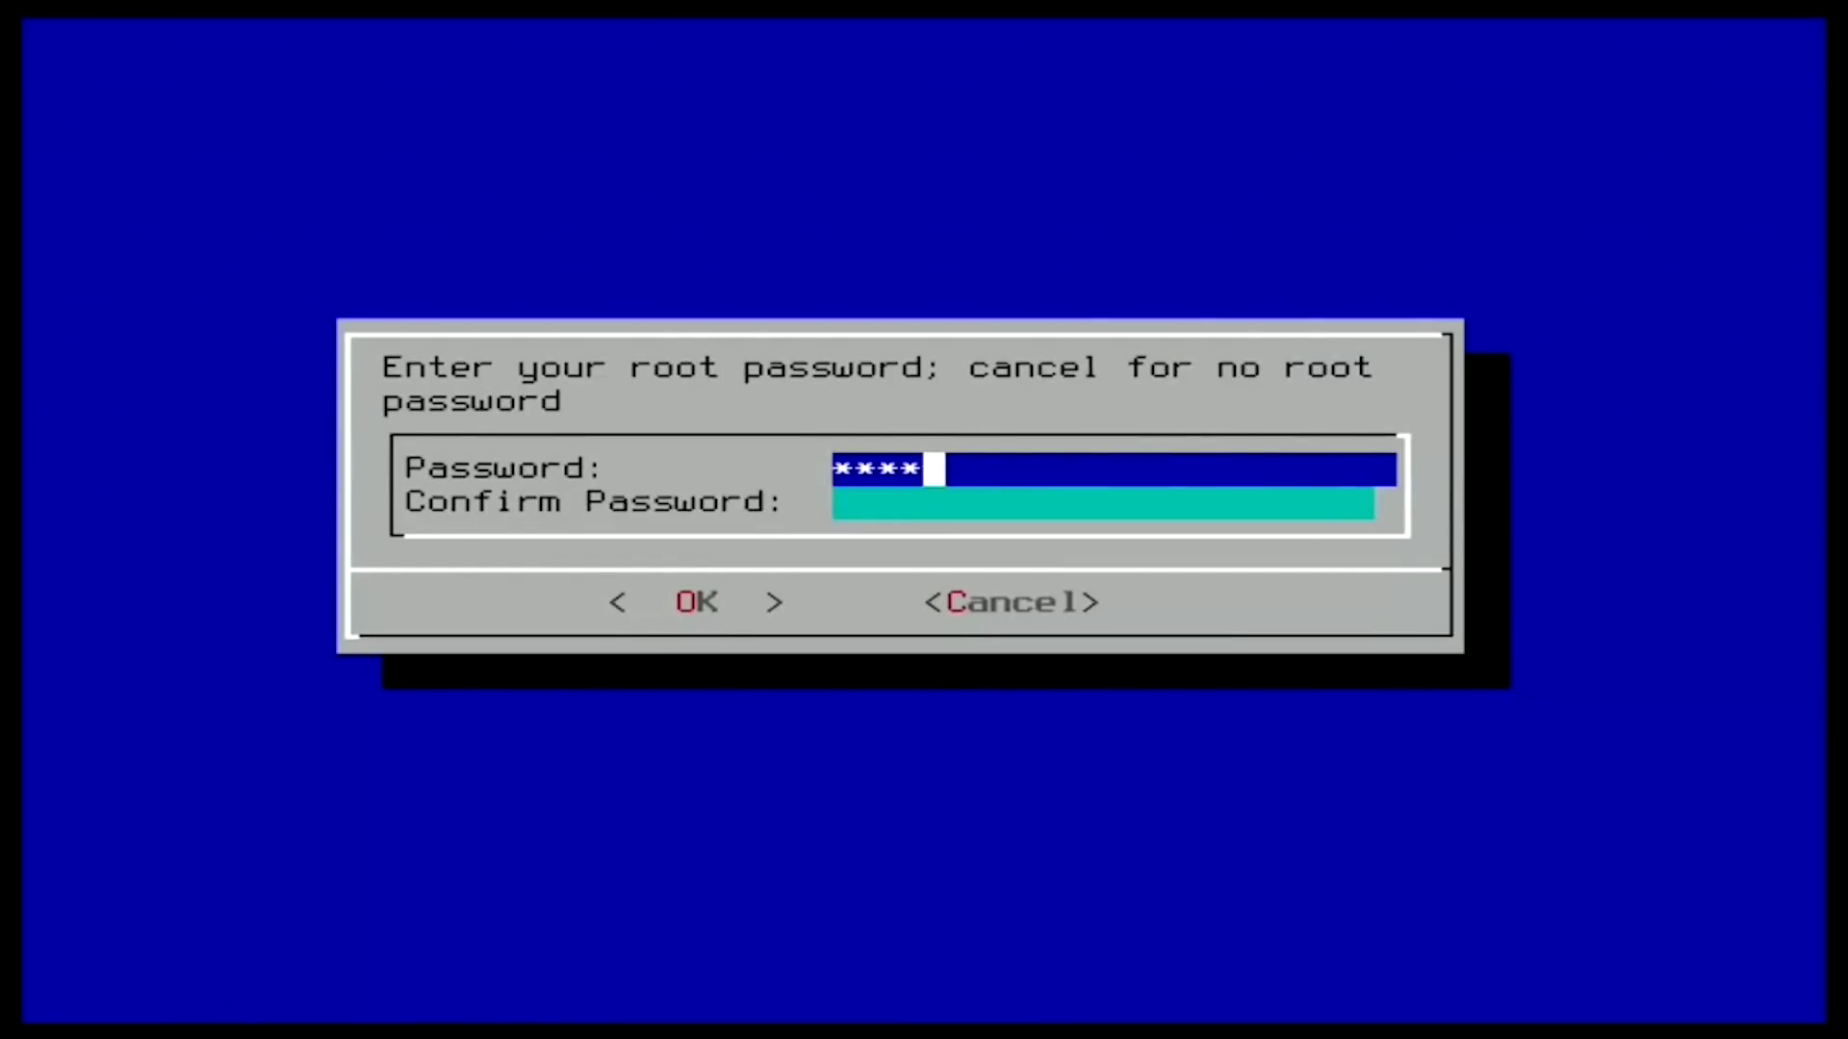
{"action": "key", "text": "Tab"}
{"action": "type", "text": "root"}
{"action": "key", "text": "Return"}
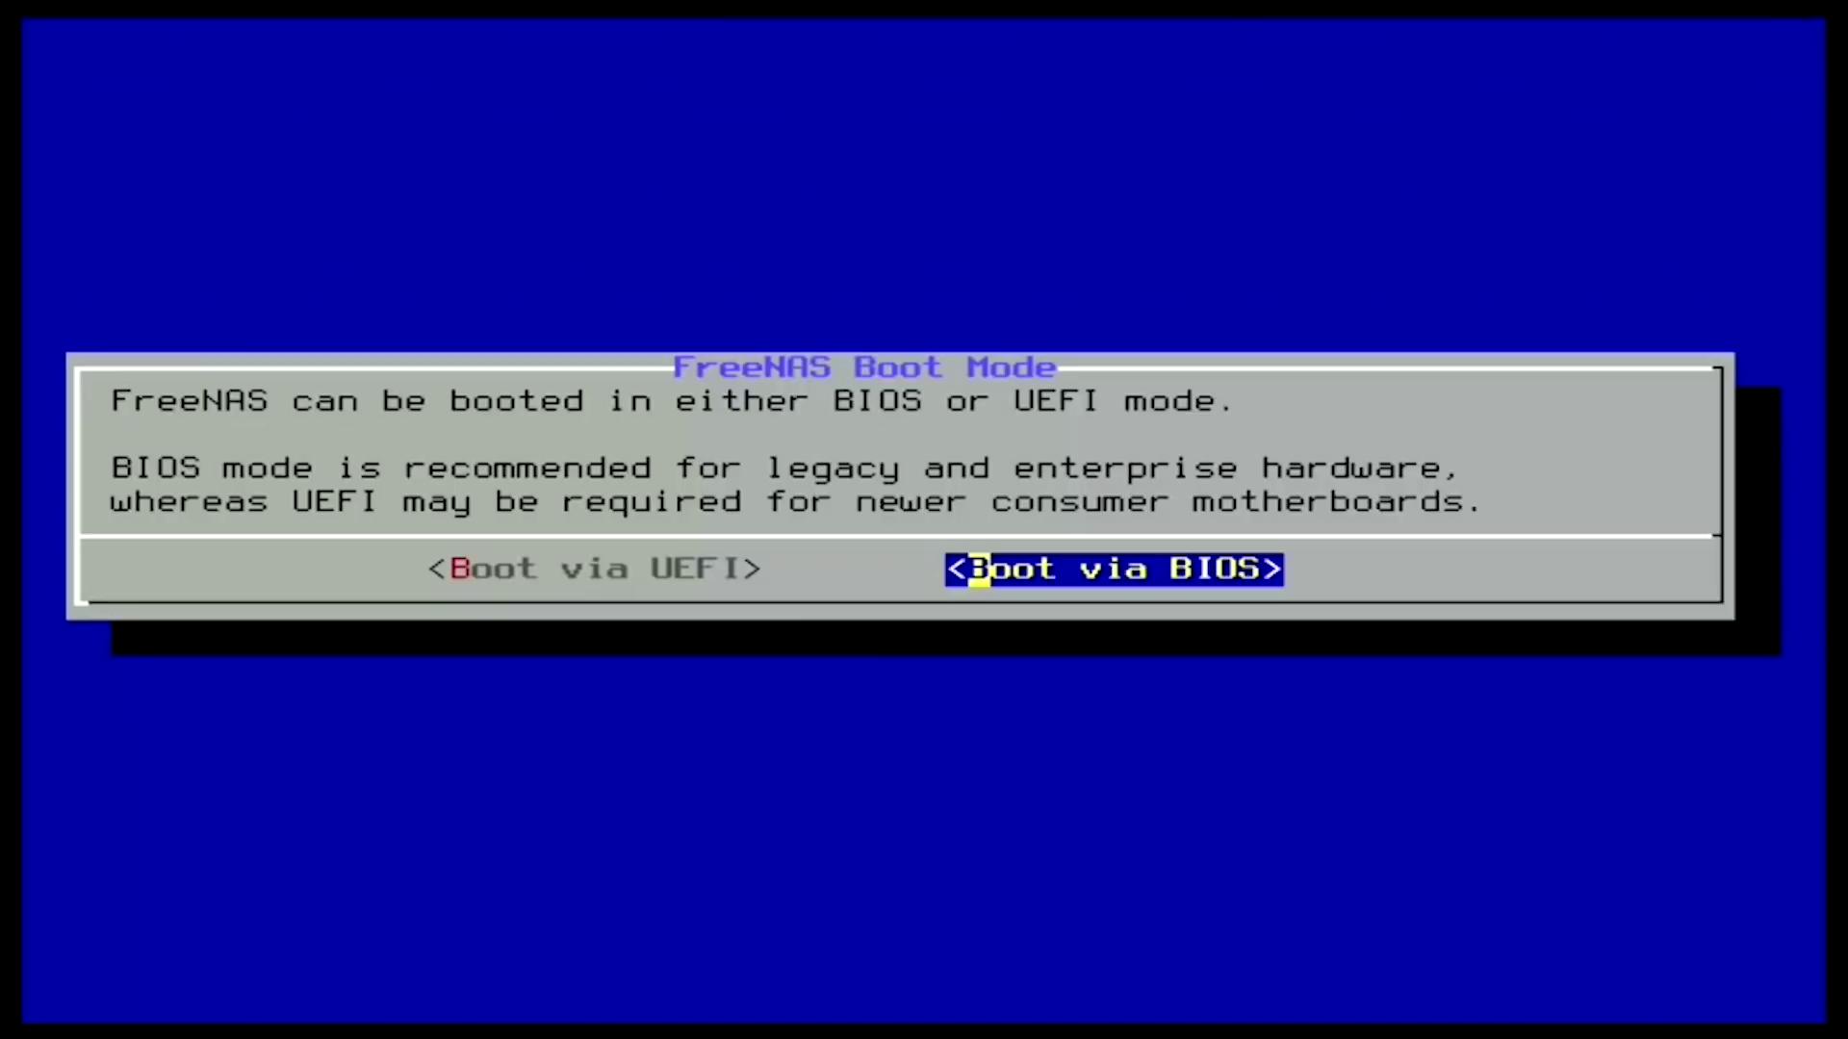
Step: Install FreeNAS in BIOS boot mode, dismiss the success notice and pick Reboot System
{"action": "key", "text": "Return"}
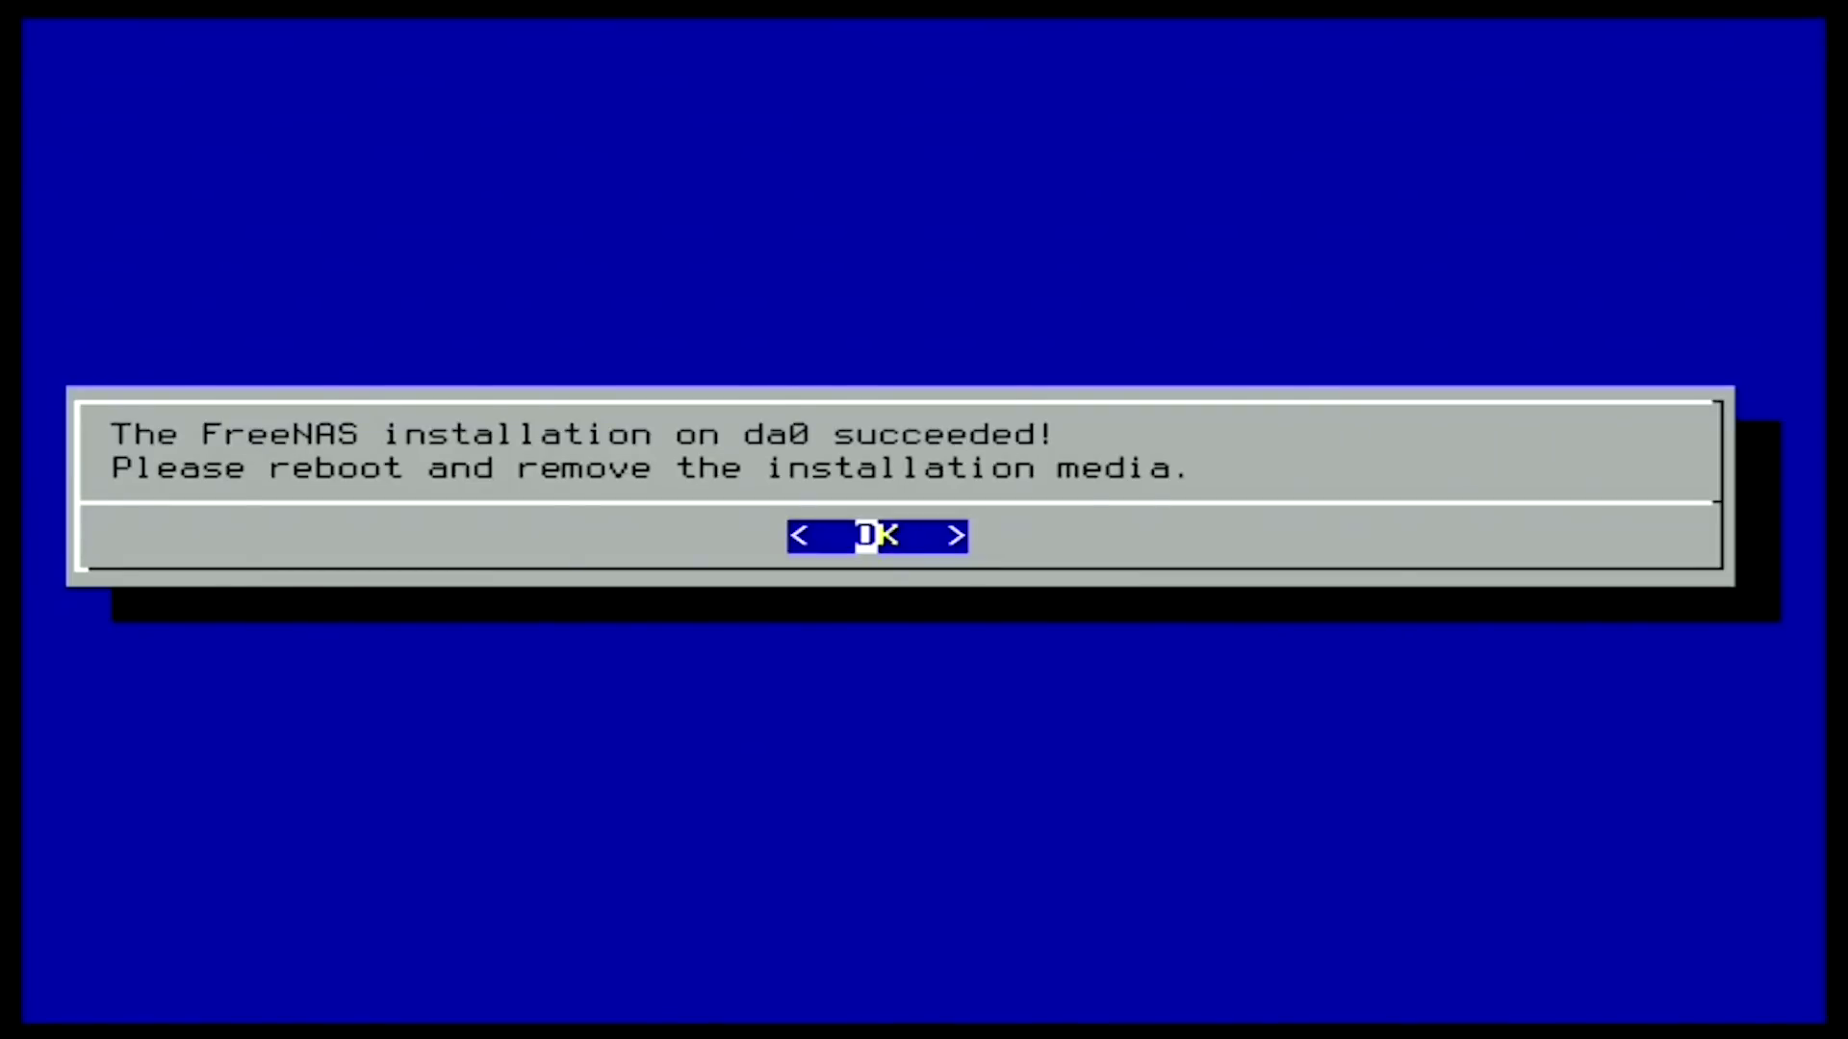
{"action": "key", "text": "Return"}
{"action": "key", "text": "Down"}
{"action": "key", "text": "Down"}
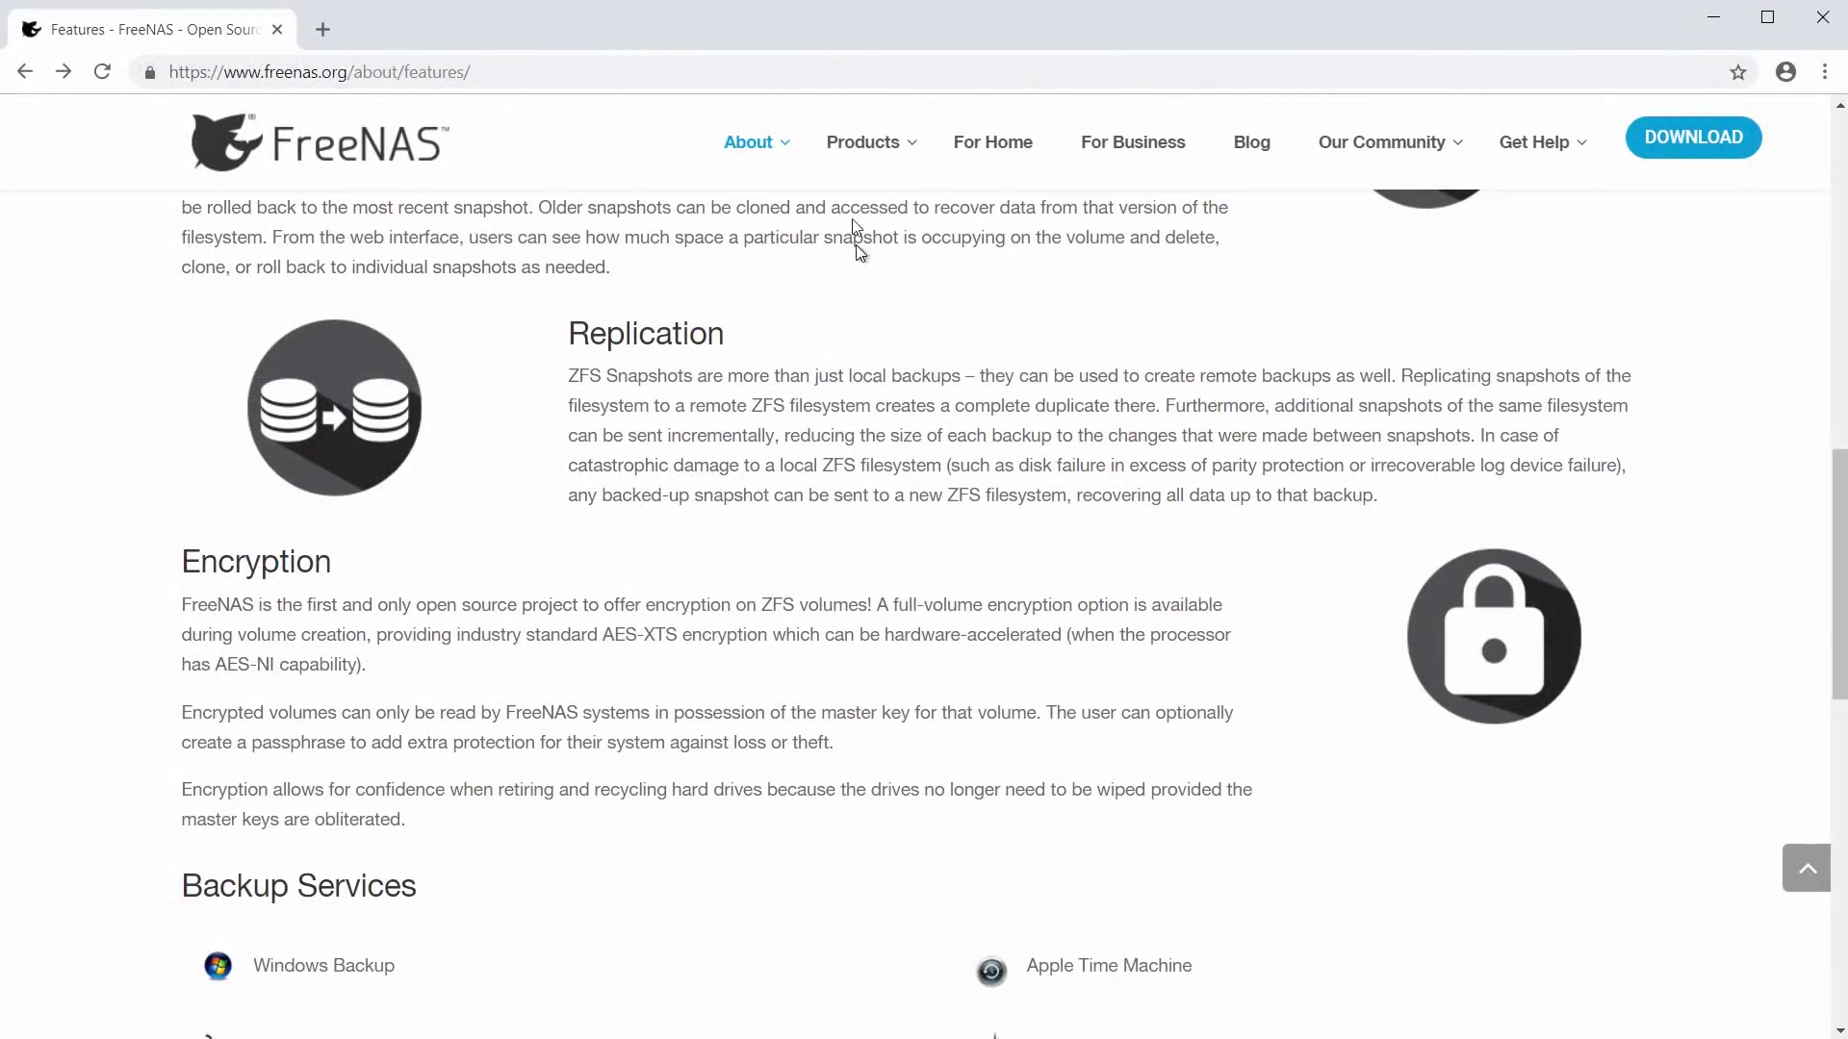
Step: Load the FreeNAS web interface at 10.231.3.234 in the browser
{"action": "left_click", "coordinate": [835, 73]}
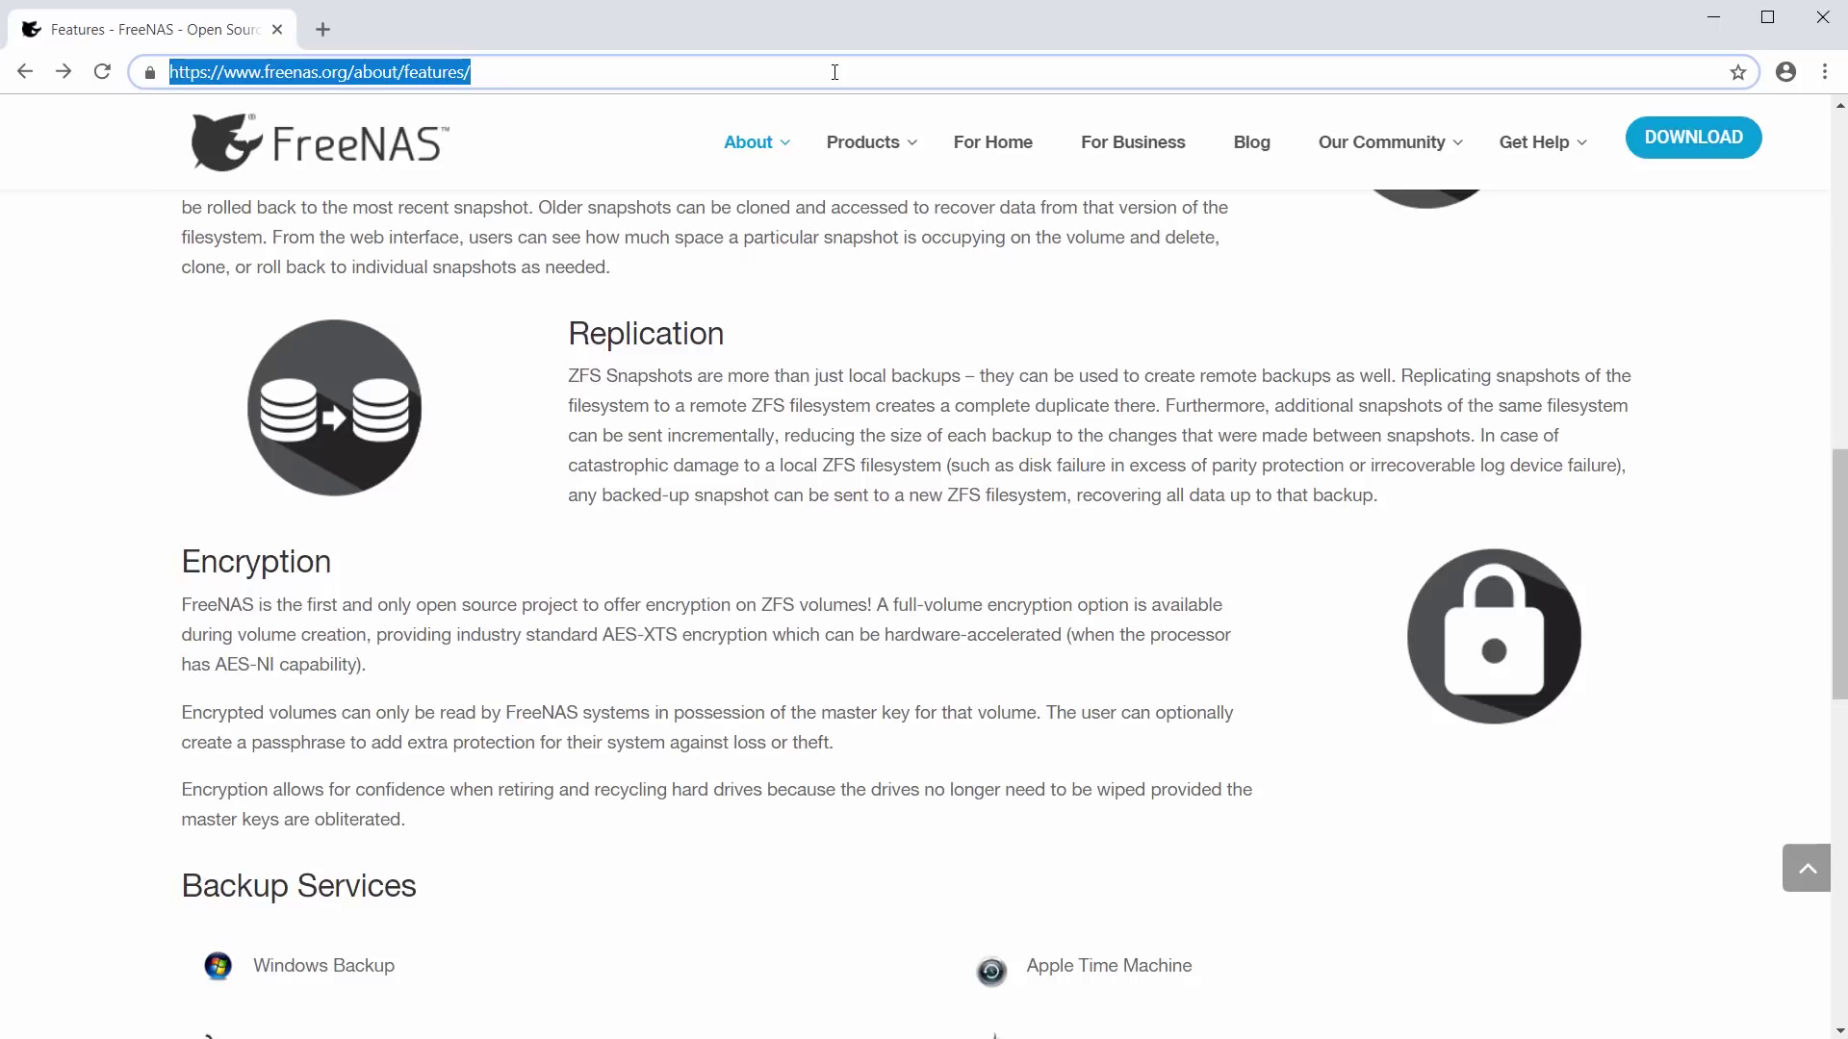
{"action": "type", "text": "10.231.3.234"}
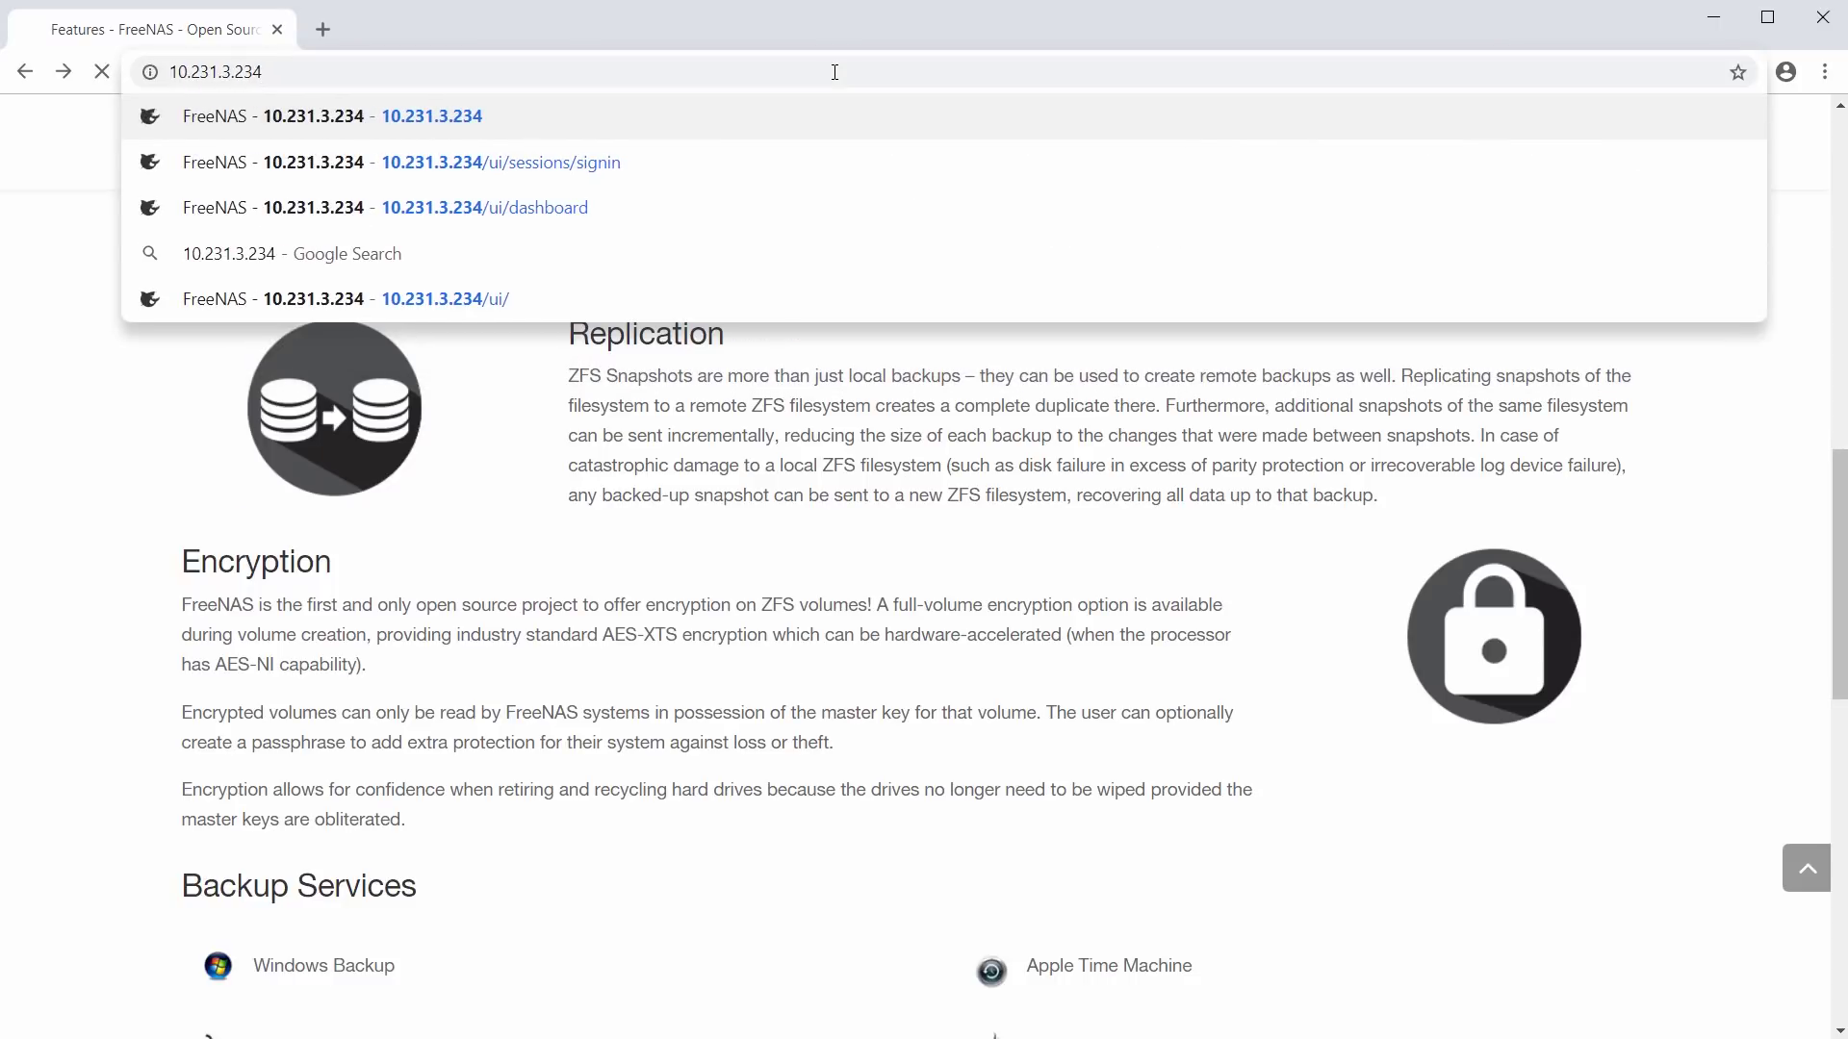
{"action": "key", "text": "Return"}
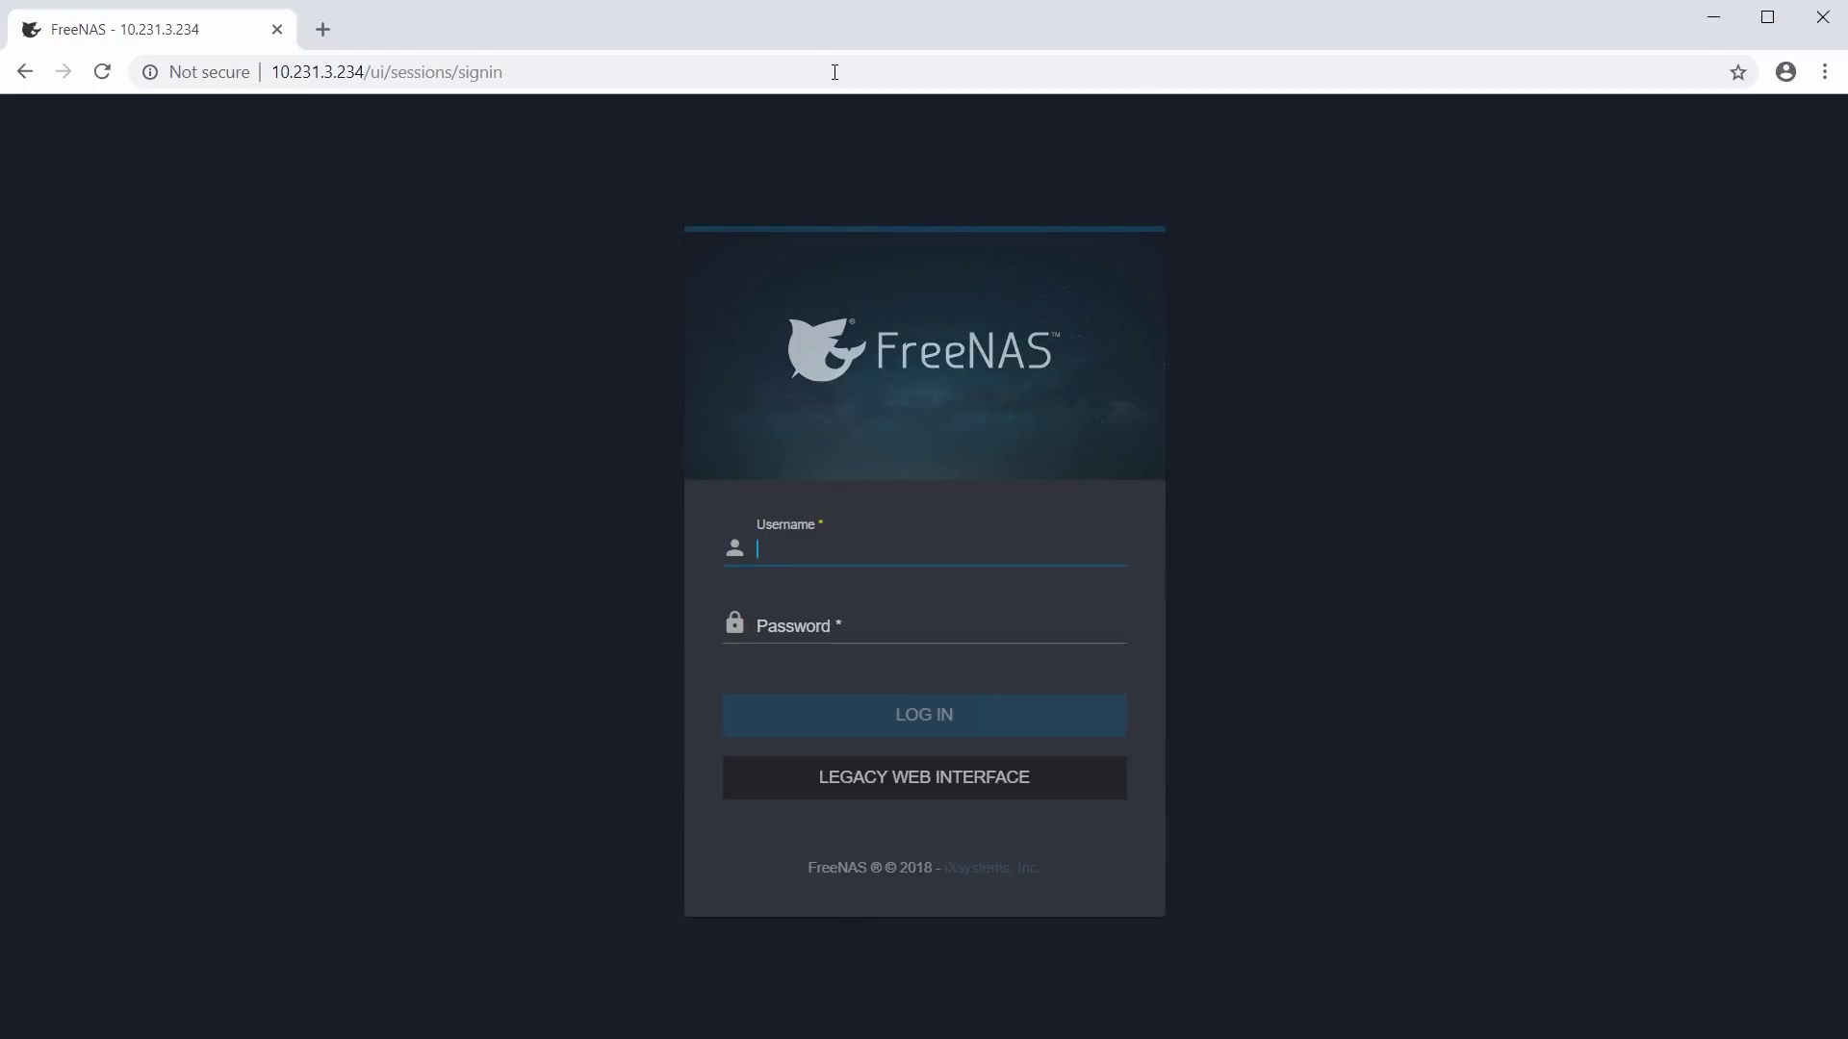
Step: Log in with username root and the account password to reach the Dashboard
{"action": "left_click", "coordinate": [929, 546]}
{"action": "key", "text": "Down"}
{"action": "key", "text": "Return"}
{"action": "key", "text": "Tab"}
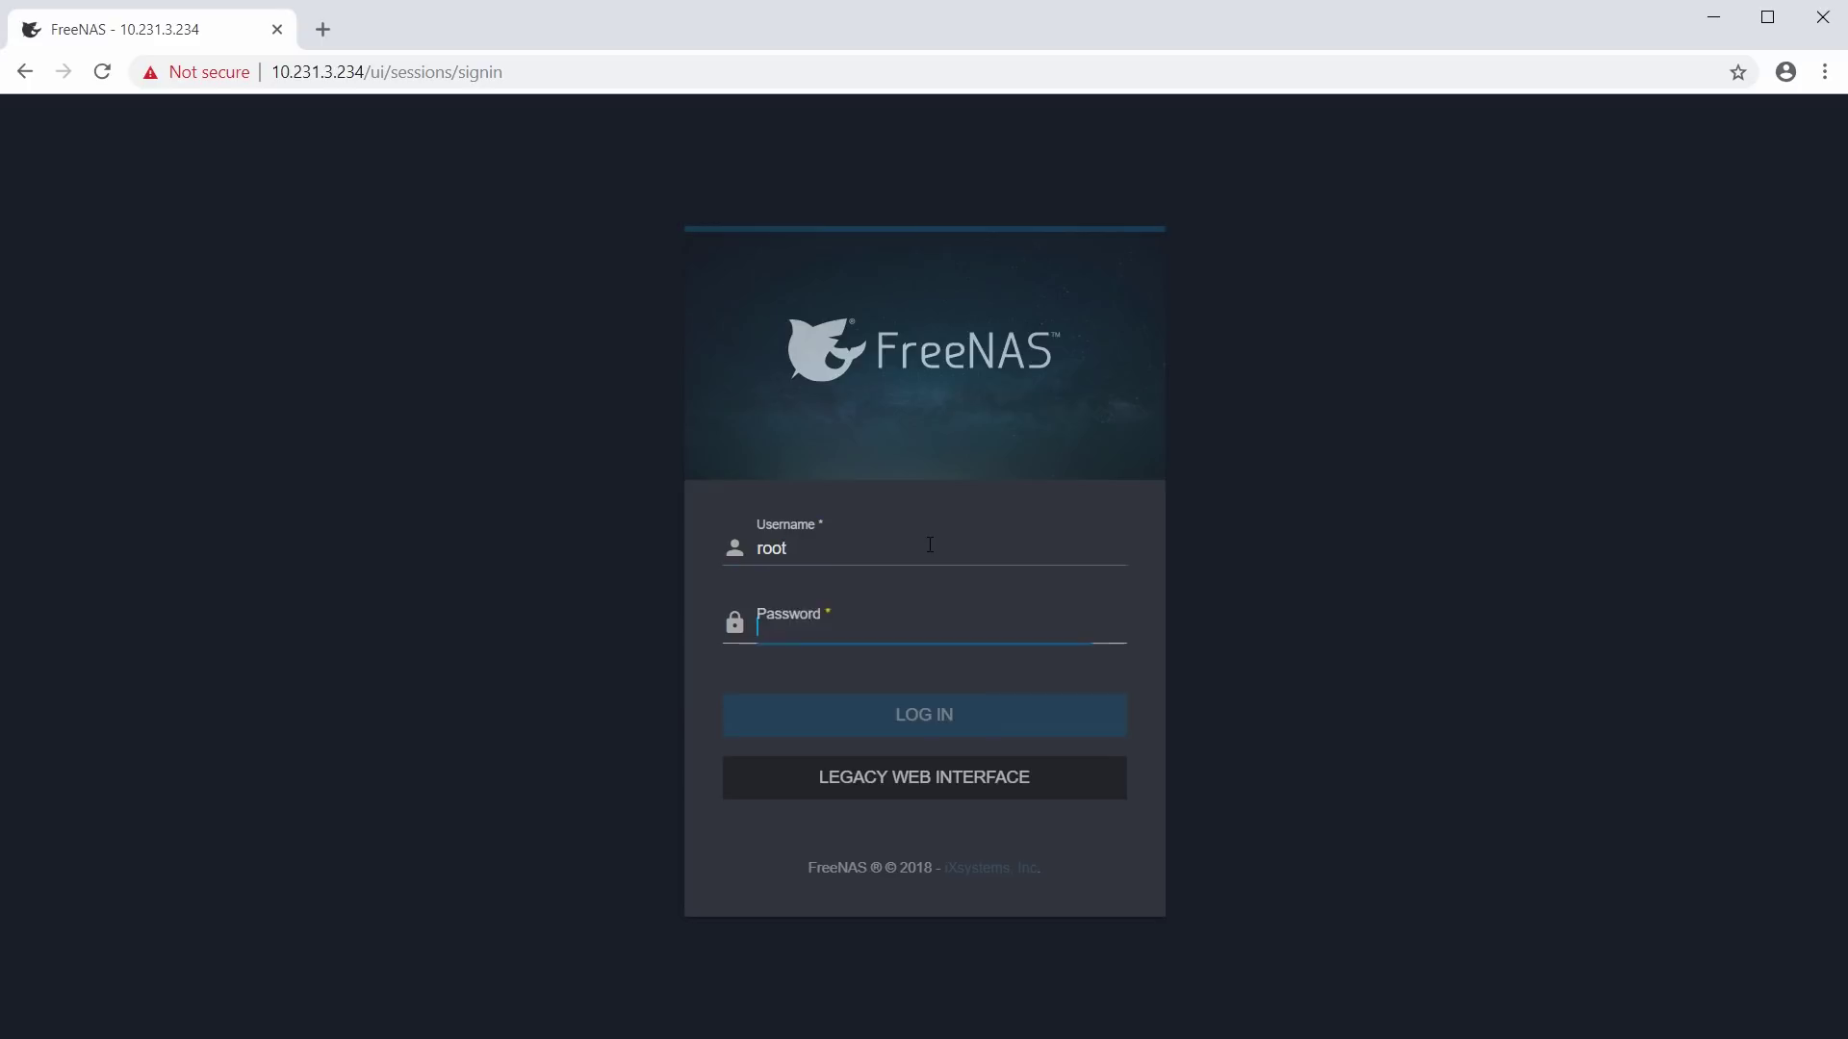
{"action": "type", "text": "****"}
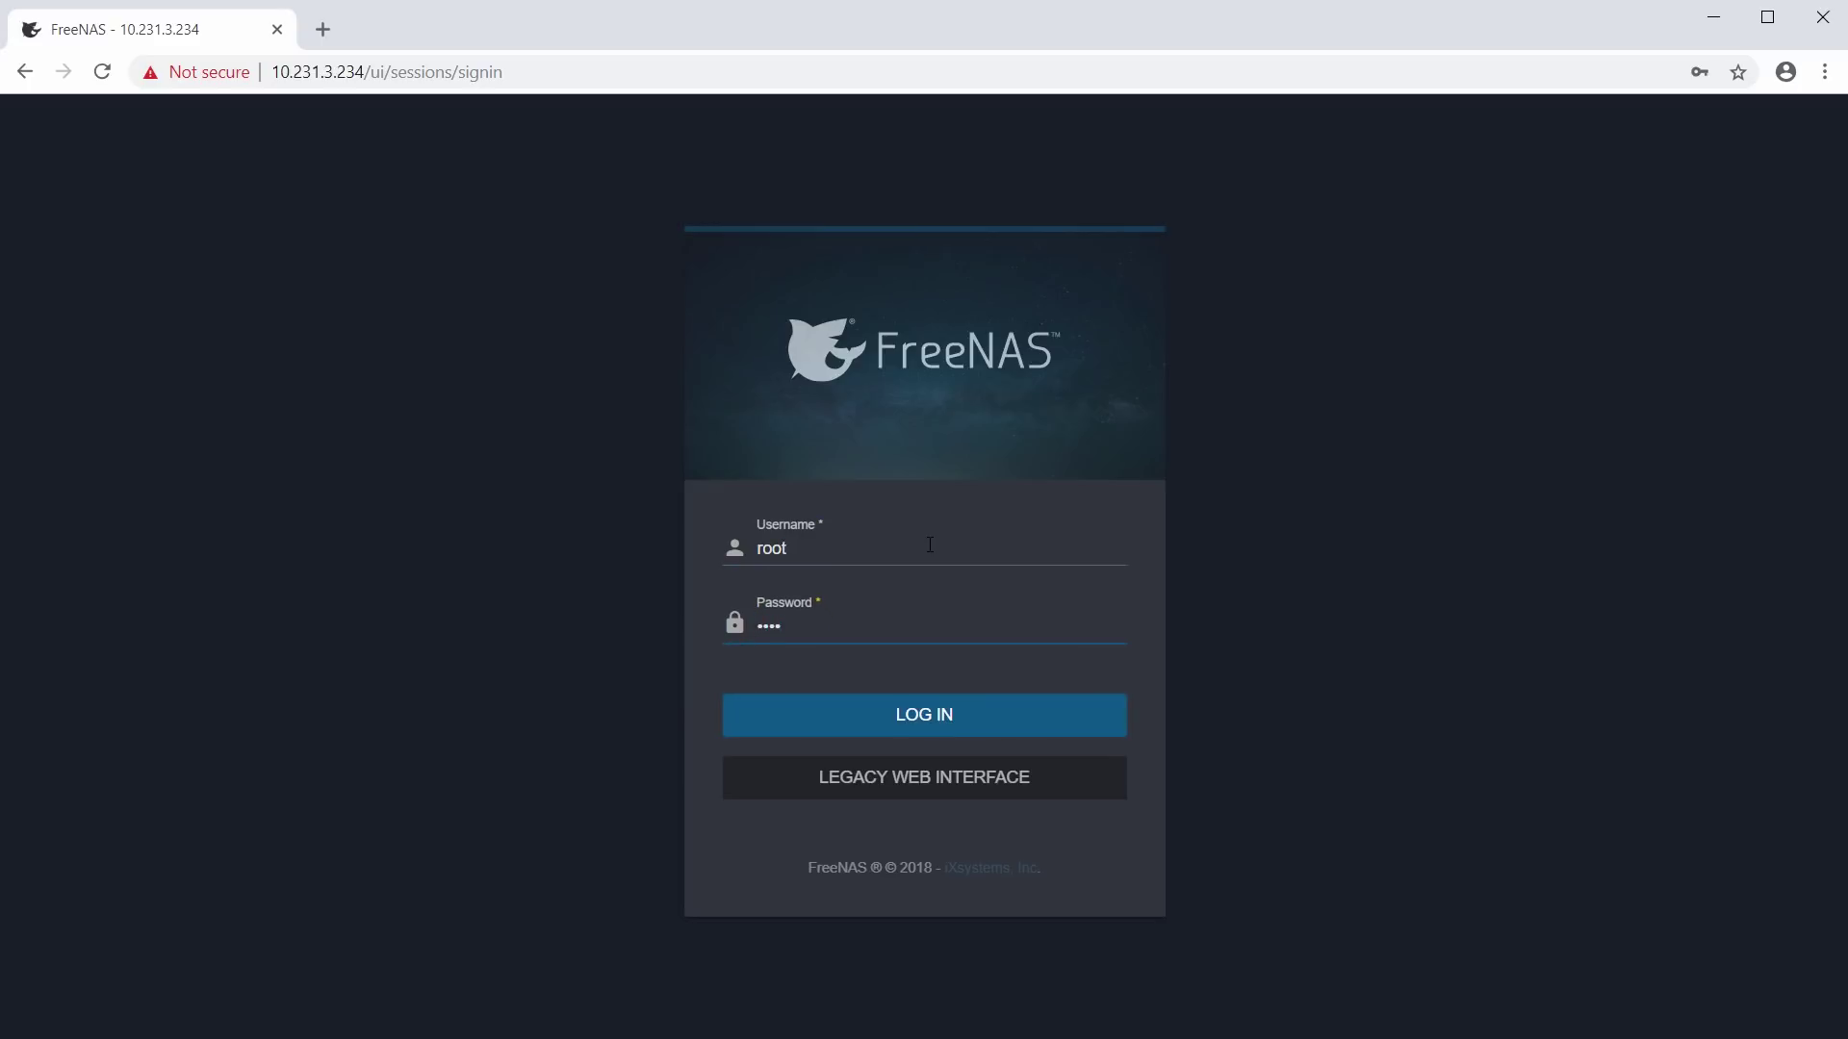
{"action": "left_click", "coordinate": [925, 729]}
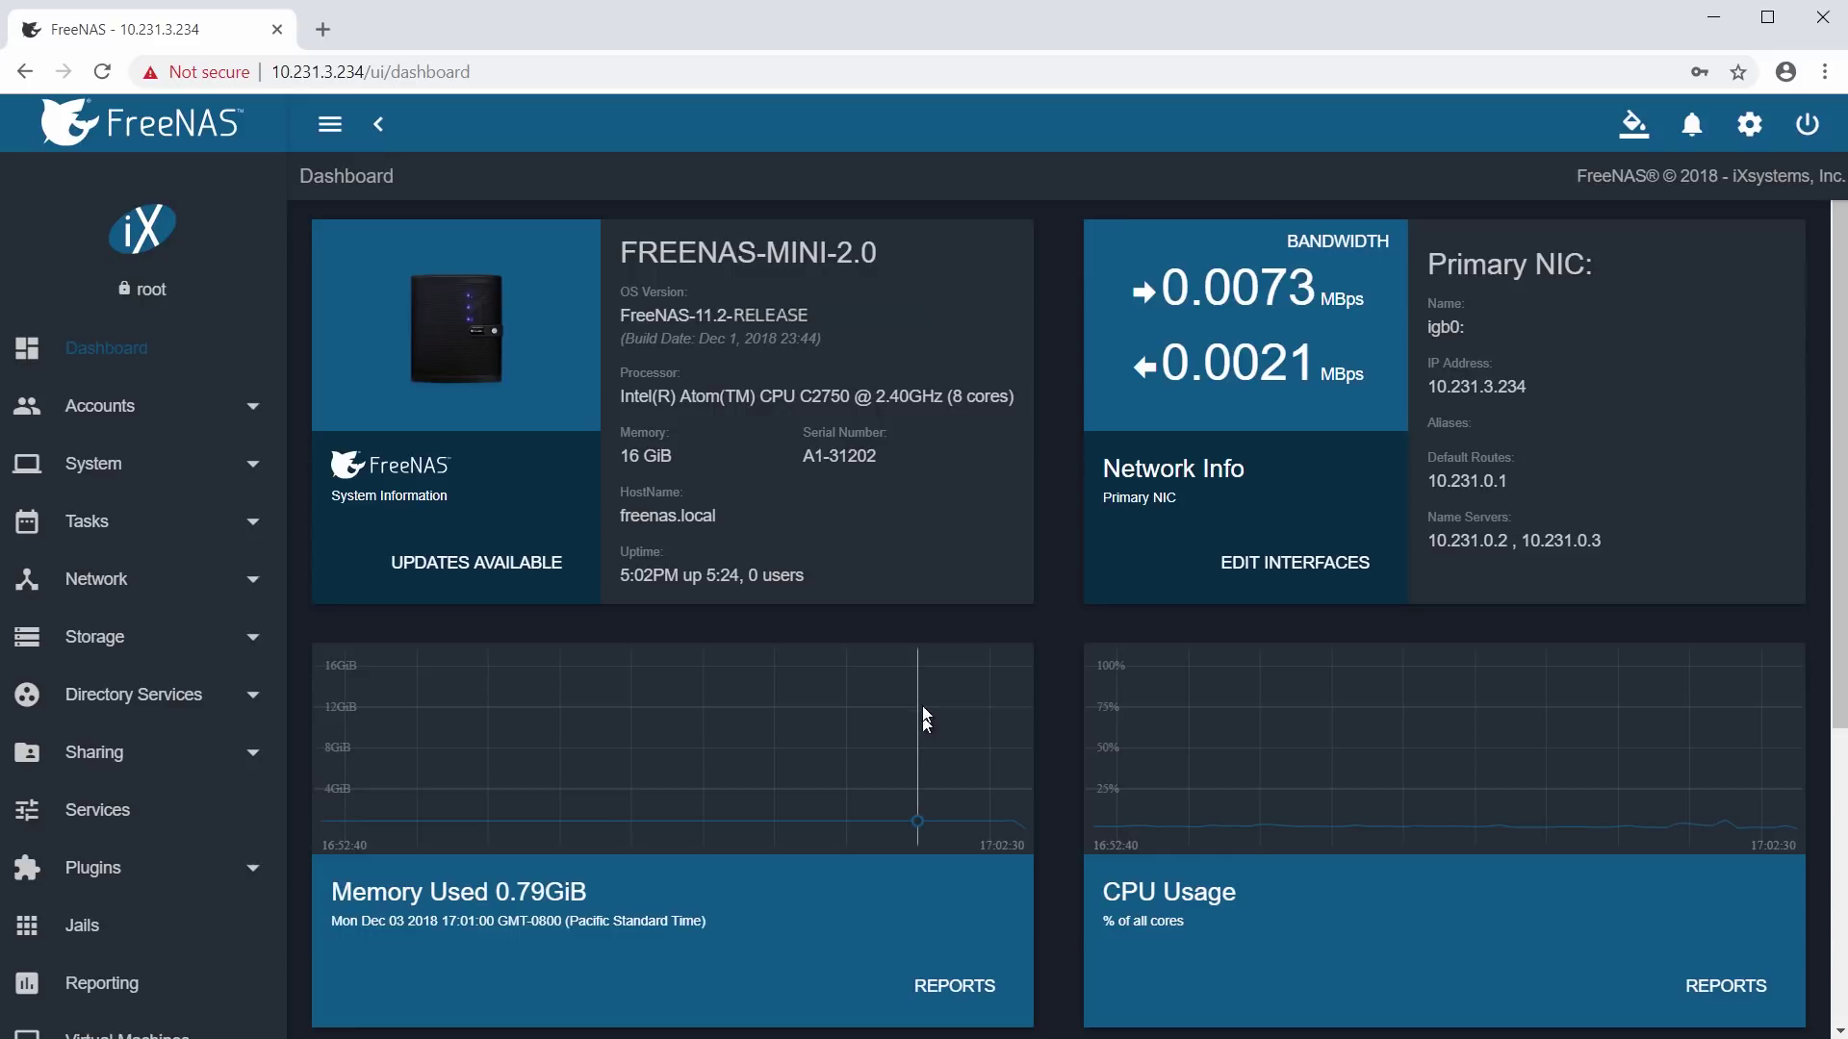
{"action": "scroll", "coordinate": [925, 730], "scroll_direction": "down", "scroll_amount": 4}
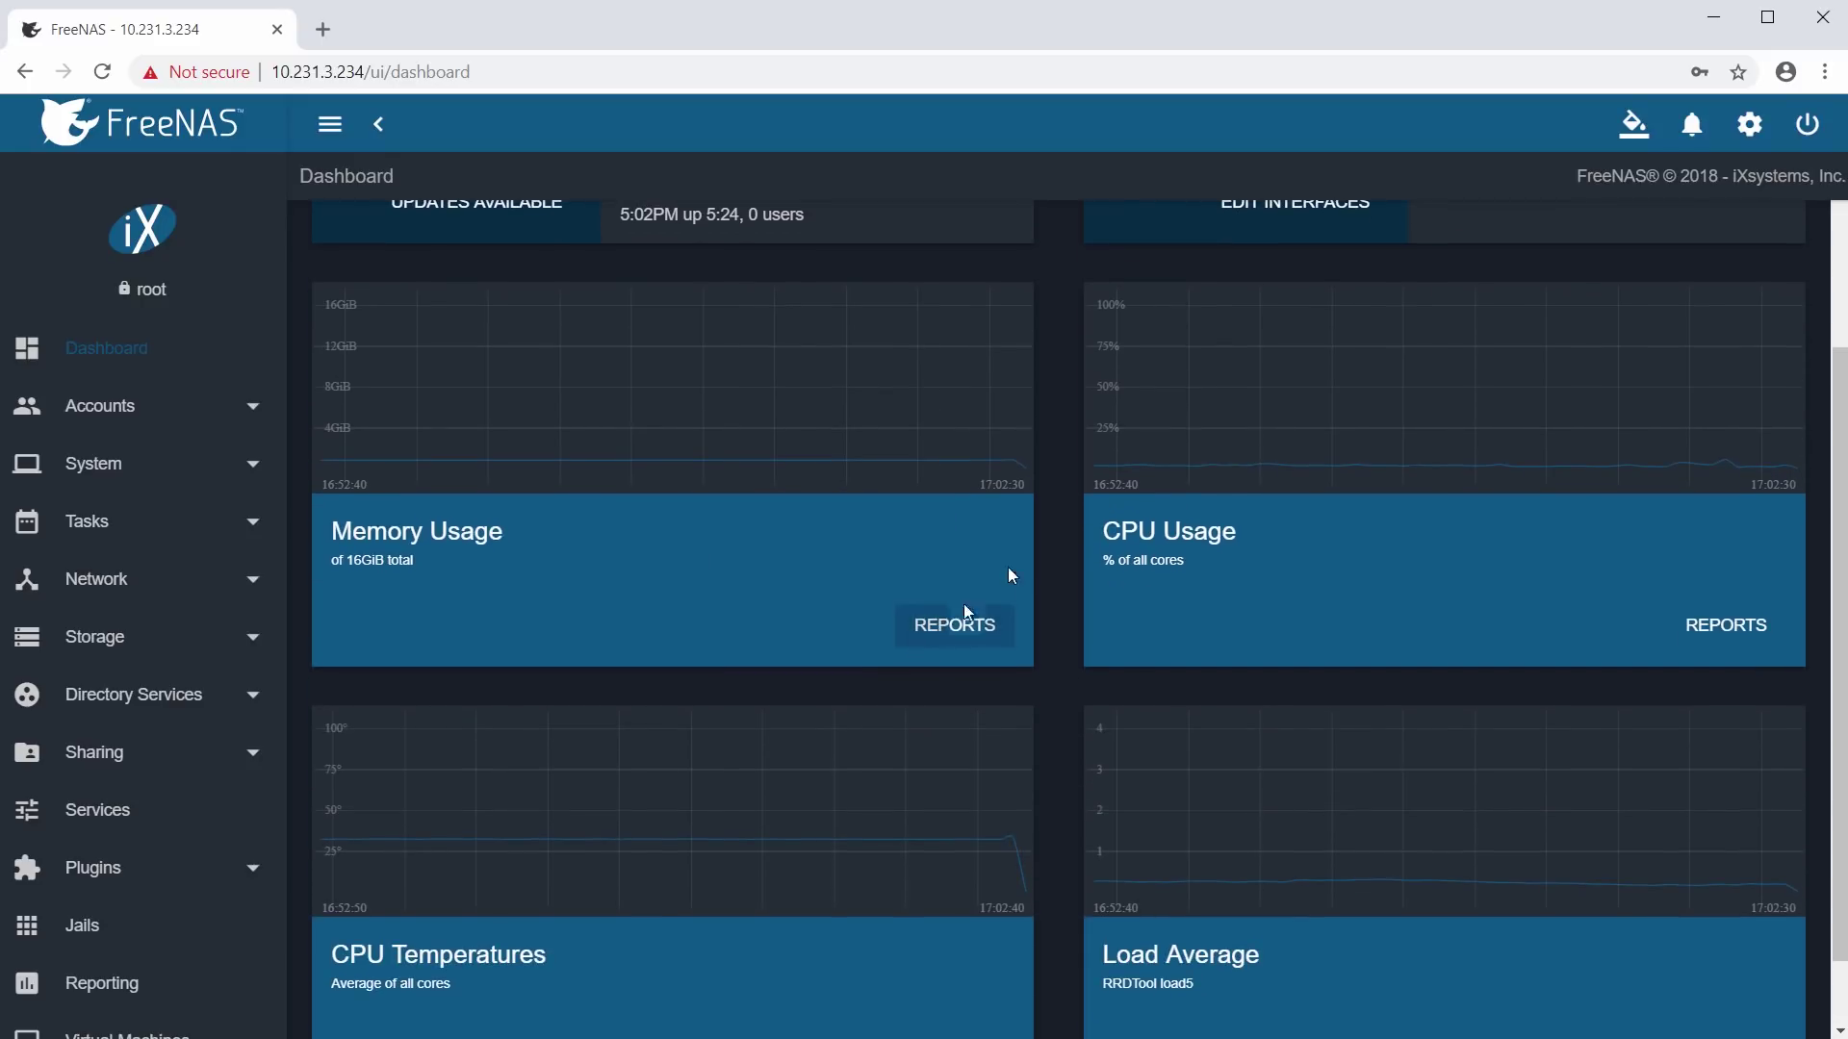
{"action": "scroll", "coordinate": [1056, 539], "scroll_direction": "down", "scroll_amount": 1}
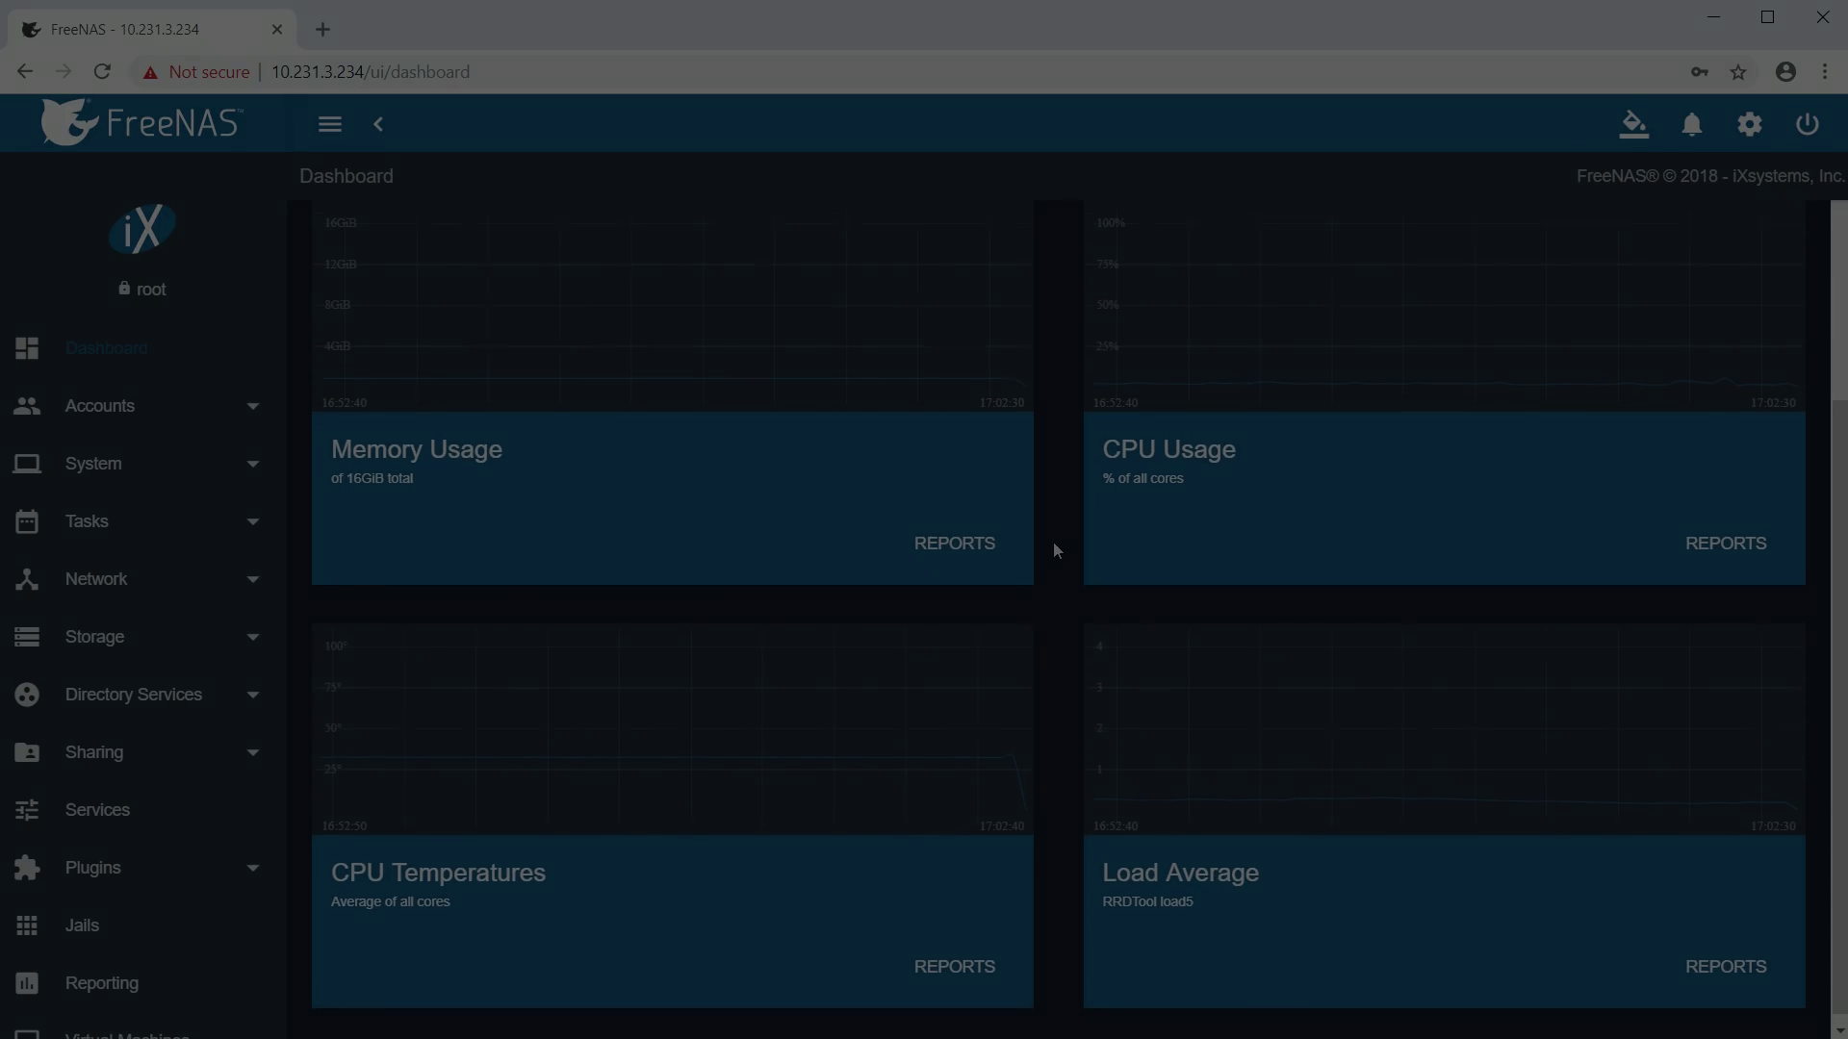